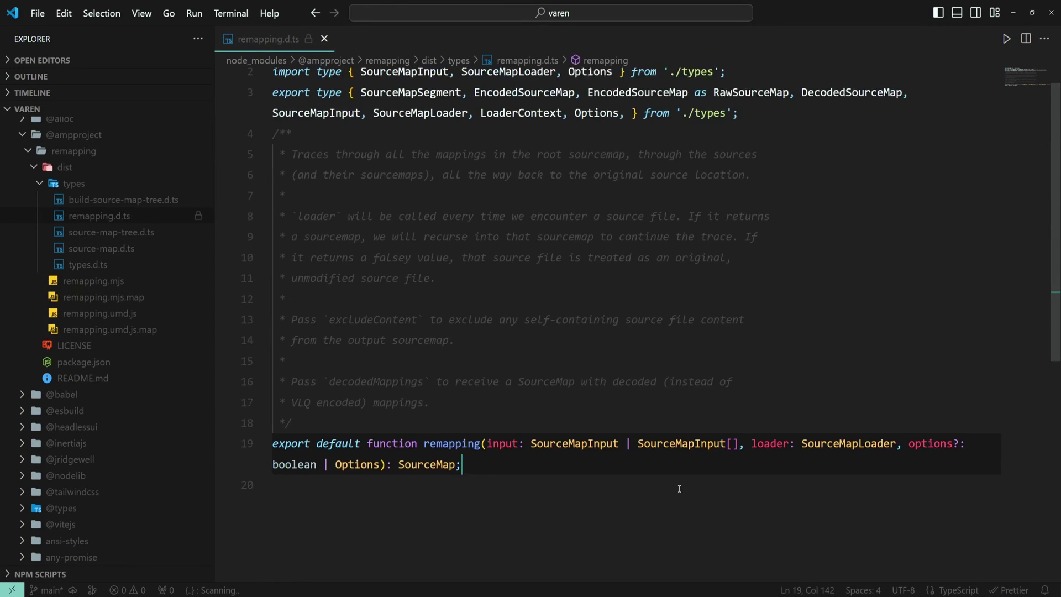
{"action": "scroll", "coordinate": [681, 473], "scroll_direction": "down", "scroll_amount": 4}
{"action": "scroll", "coordinate": [680, 473], "scroll_direction": "down", "scroll_amount": 4}
{"action": "scroll", "coordinate": [680, 474], "scroll_direction": "down", "scroll_amount": 3}
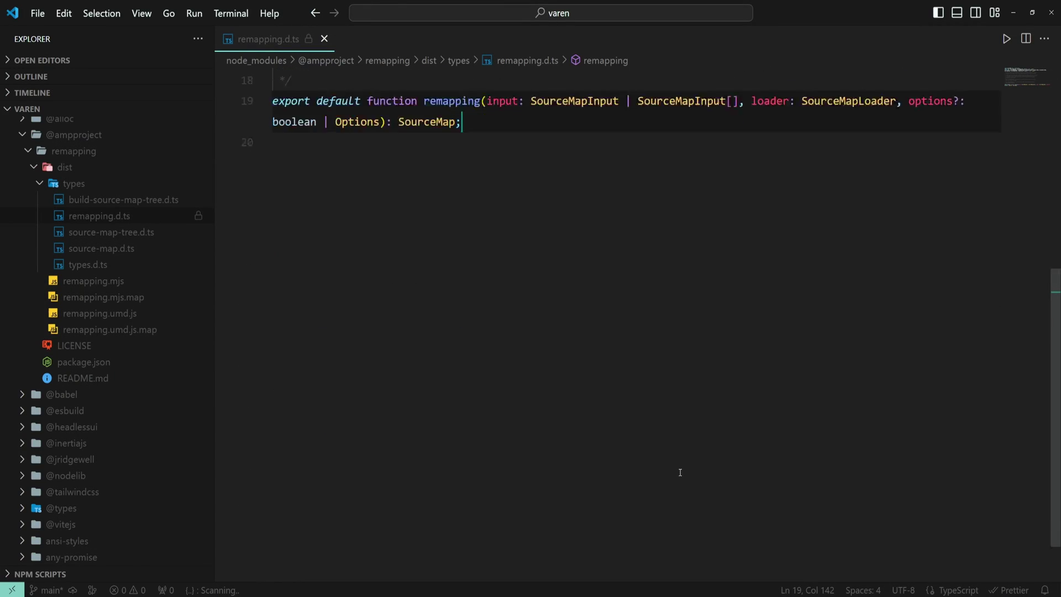
{"action": "scroll", "coordinate": [679, 473], "scroll_direction": "down", "scroll_amount": 2}
{"action": "scroll", "coordinate": [680, 473], "scroll_direction": "up", "scroll_amount": 4}
{"action": "scroll", "coordinate": [681, 472], "scroll_direction": "up", "scroll_amount": 4}
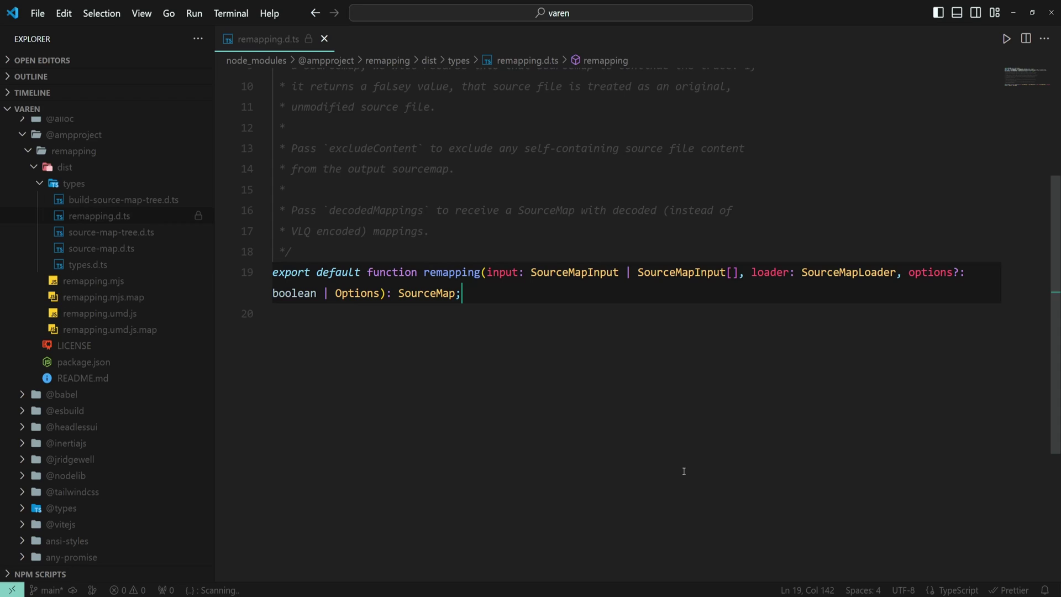
{"action": "scroll", "coordinate": [683, 471], "scroll_direction": "down", "scroll_amount": 3}
{"action": "scroll", "coordinate": [683, 471], "scroll_direction": "down", "scroll_amount": 3}
{"action": "scroll", "coordinate": [684, 471], "scroll_direction": "down", "scroll_amount": 2}
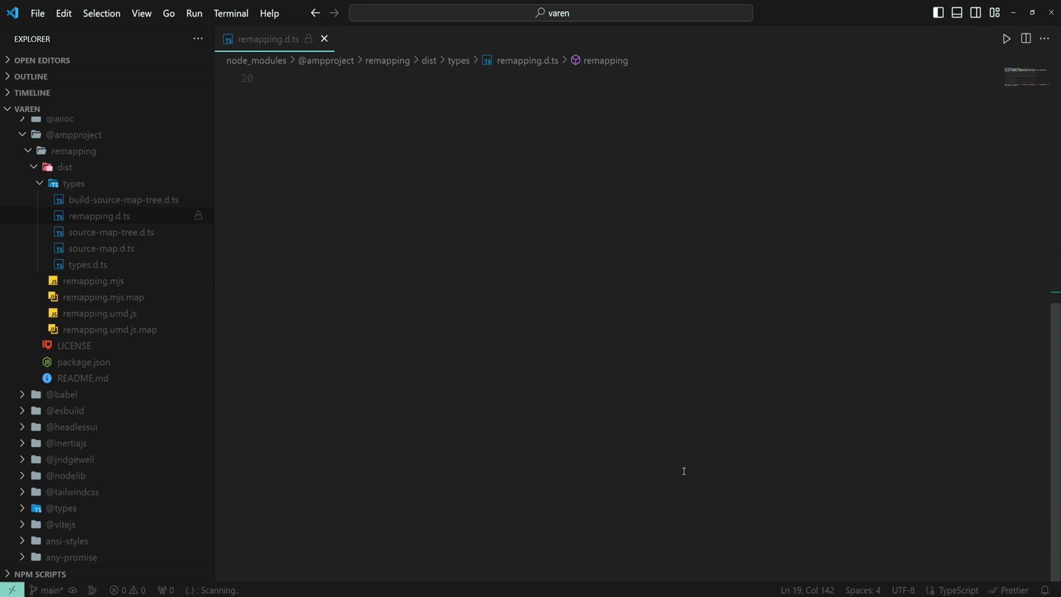
{"action": "scroll", "coordinate": [684, 471], "scroll_direction": "up", "scroll_amount": 3}
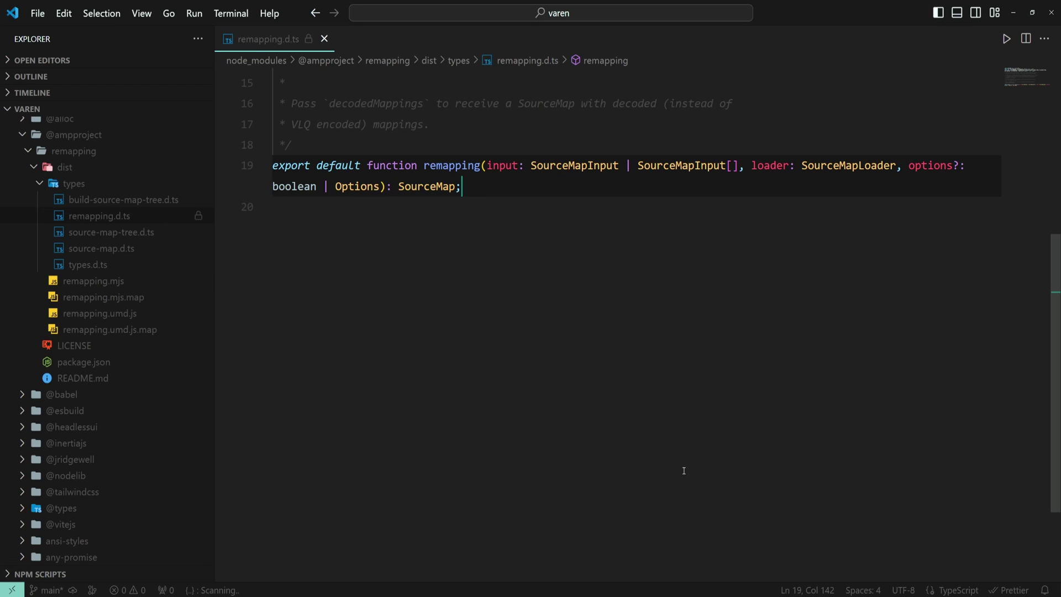
Step: Uncheck Editor: Scroll Beyond Last Line in the Settings editor
{"action": "key", "text": "ctrl+comma"}
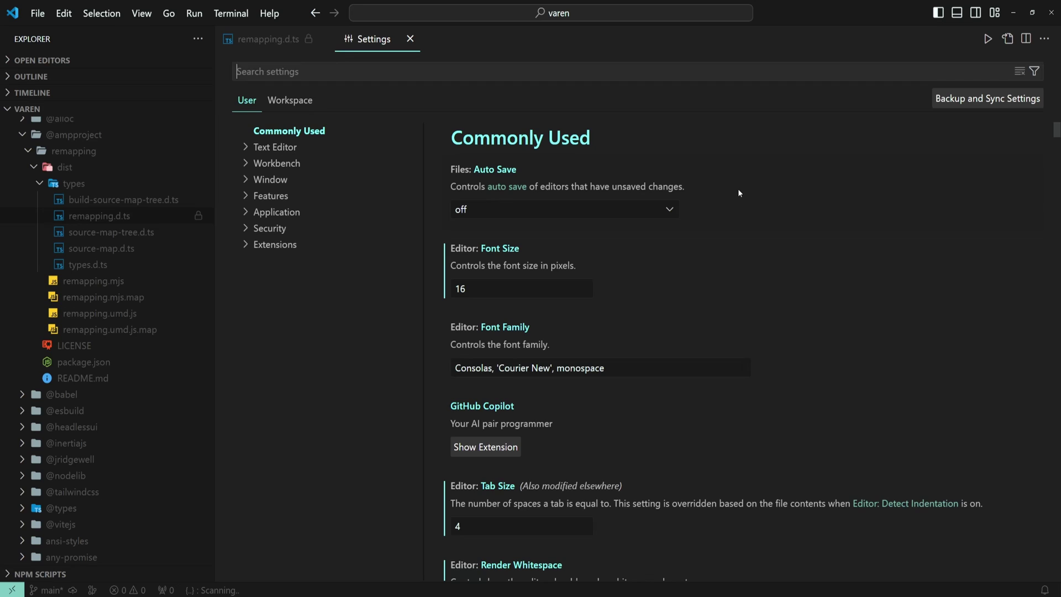
{"action": "type", "text": "editor scro"}
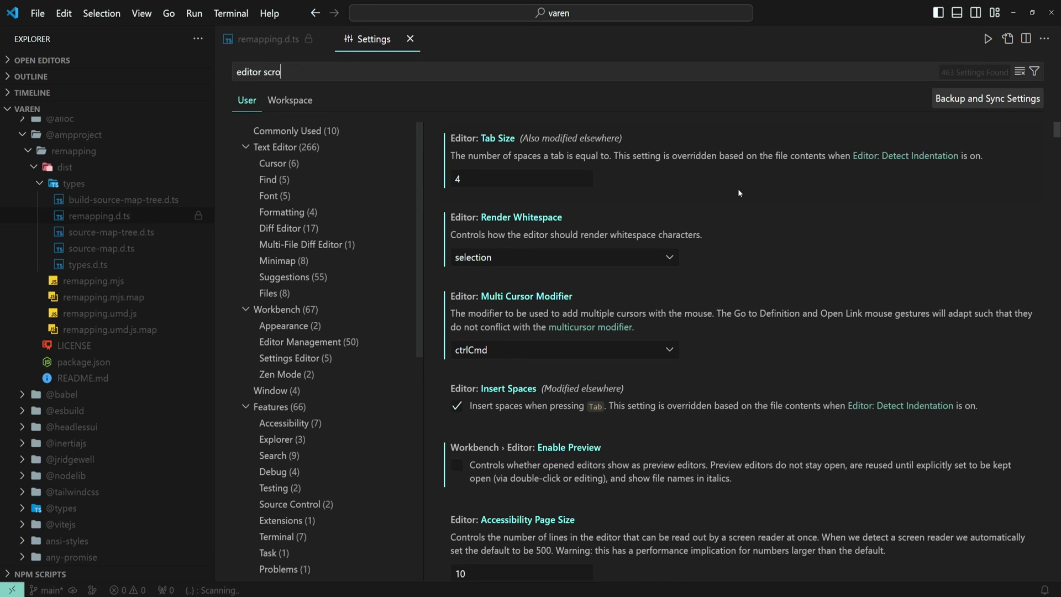
{"action": "type", "text": "ll beyond "}
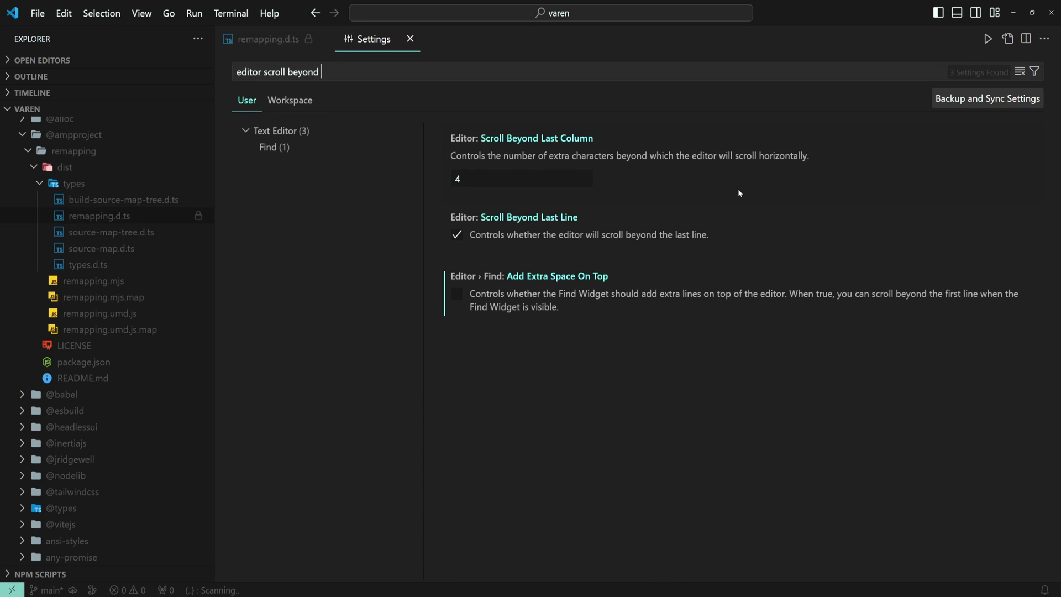
{"action": "type", "text": "last line"}
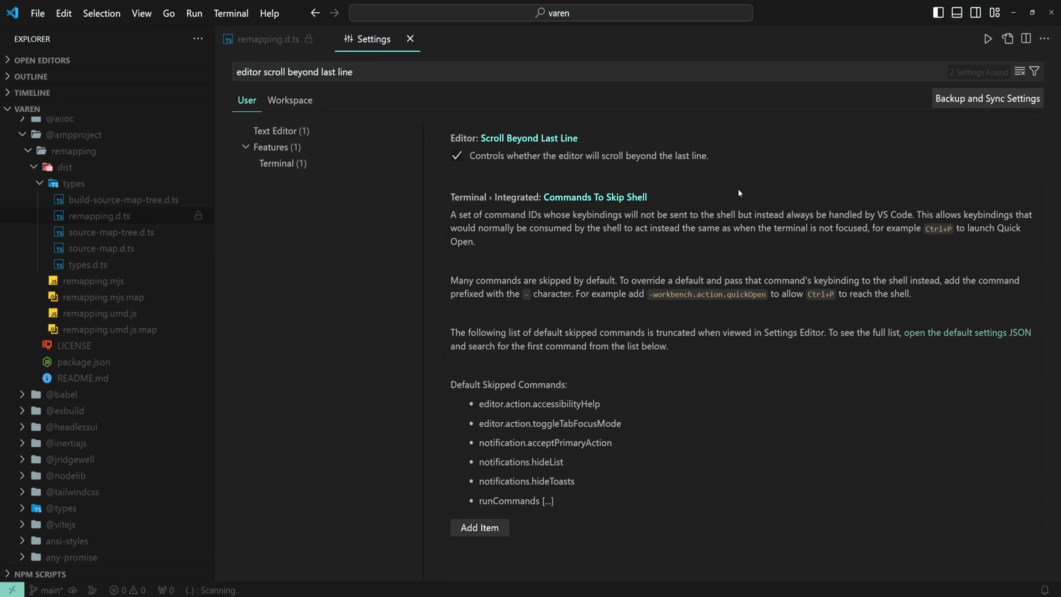
{"action": "left_click", "coordinate": [457, 157]}
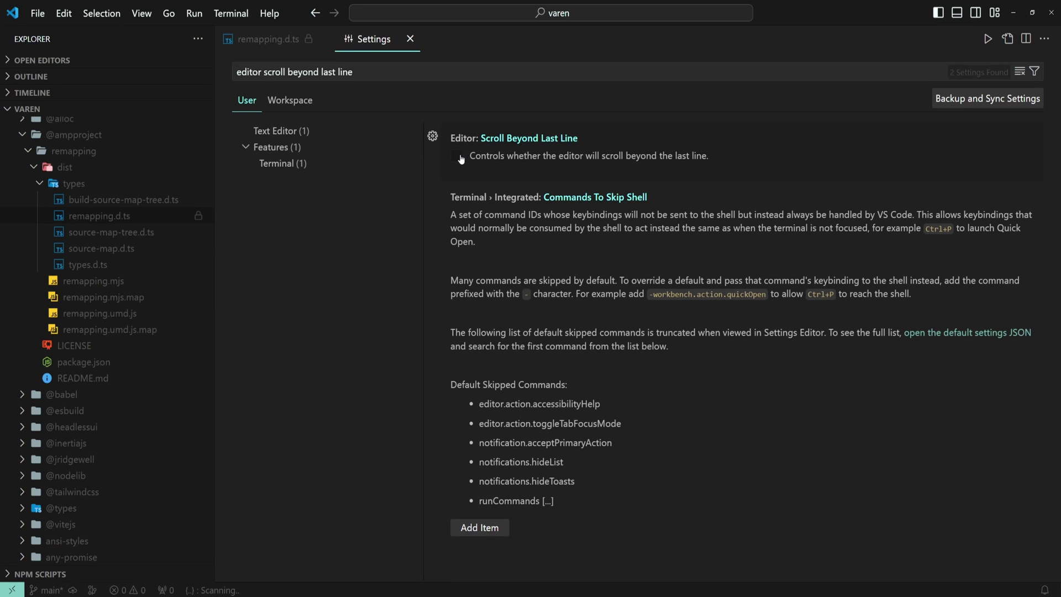
Step: Switch to the remapping.d.ts file tab
{"action": "left_click", "coordinate": [268, 40]}
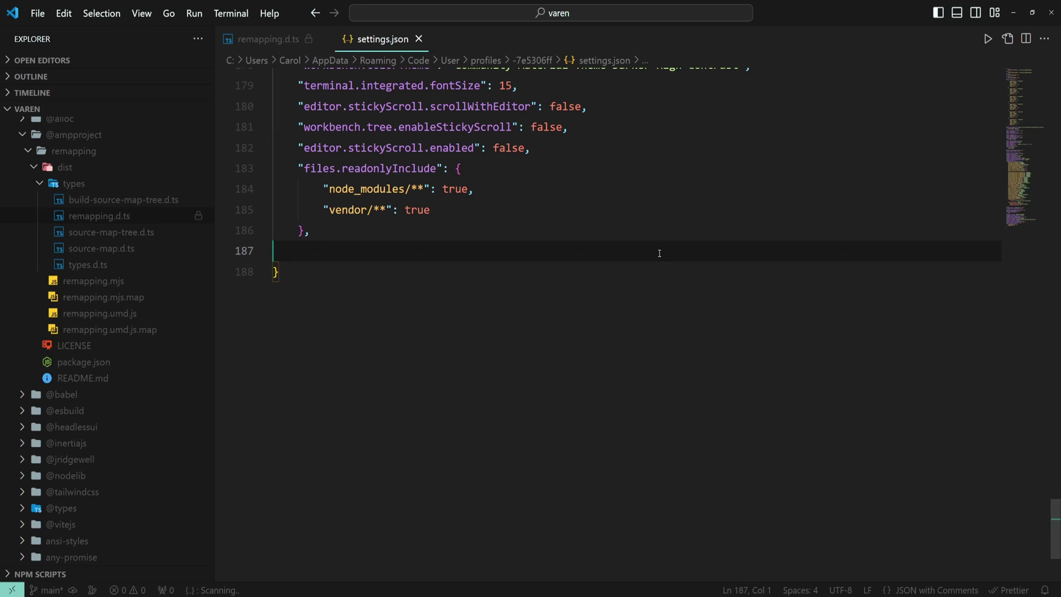
Step: Autocomplete "editor.scrollBeyondLastLine" on an indented new line in settings.json, then save it
{"action": "key", "text": "Tab"}
{"action": "type", "text": "\""}
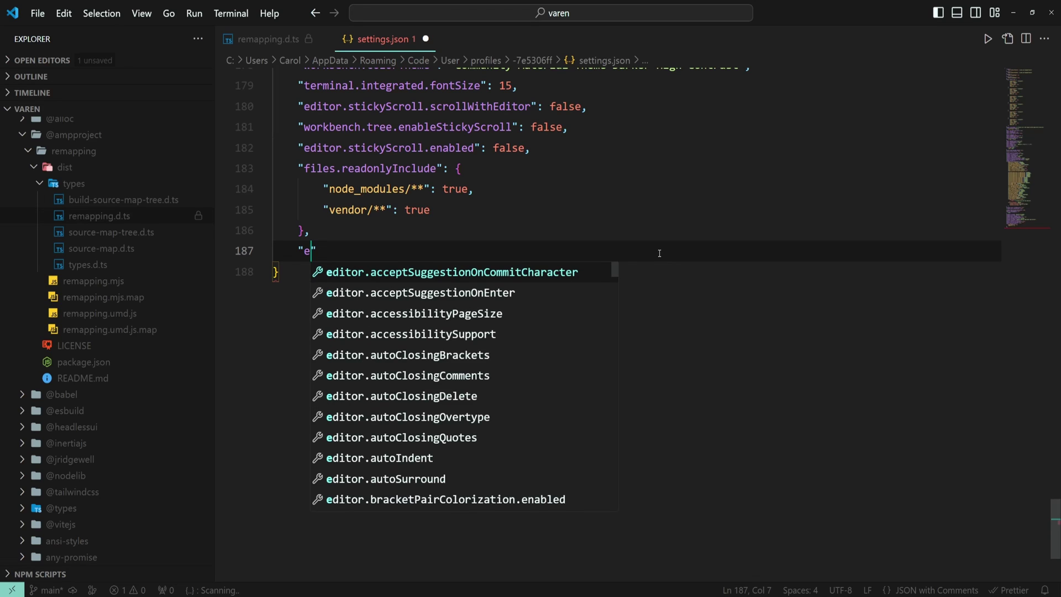
{"action": "type", "text": "editor.scro"}
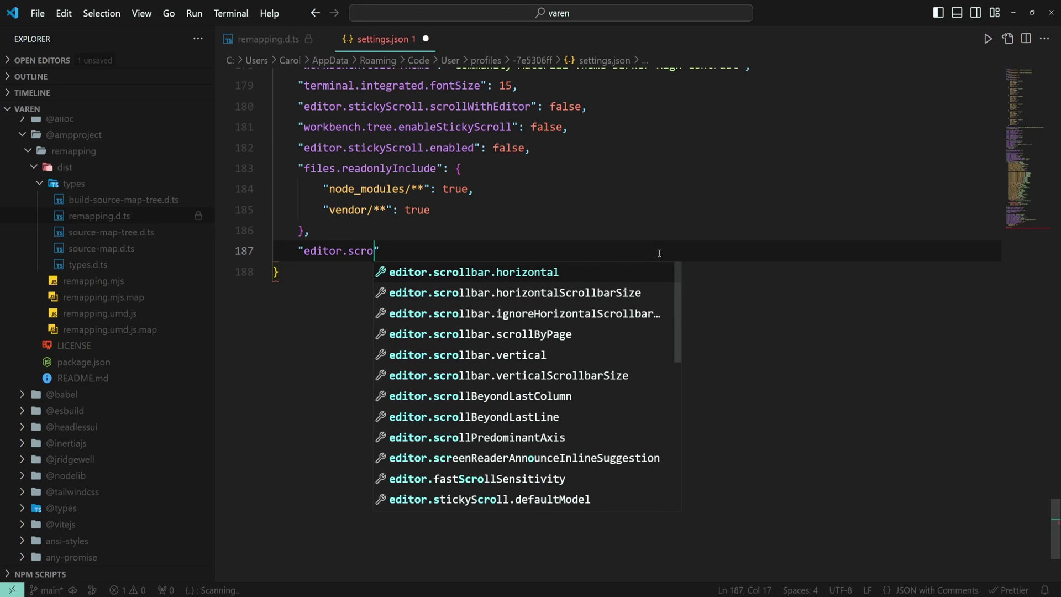
{"action": "type", "text": "llBeyond"}
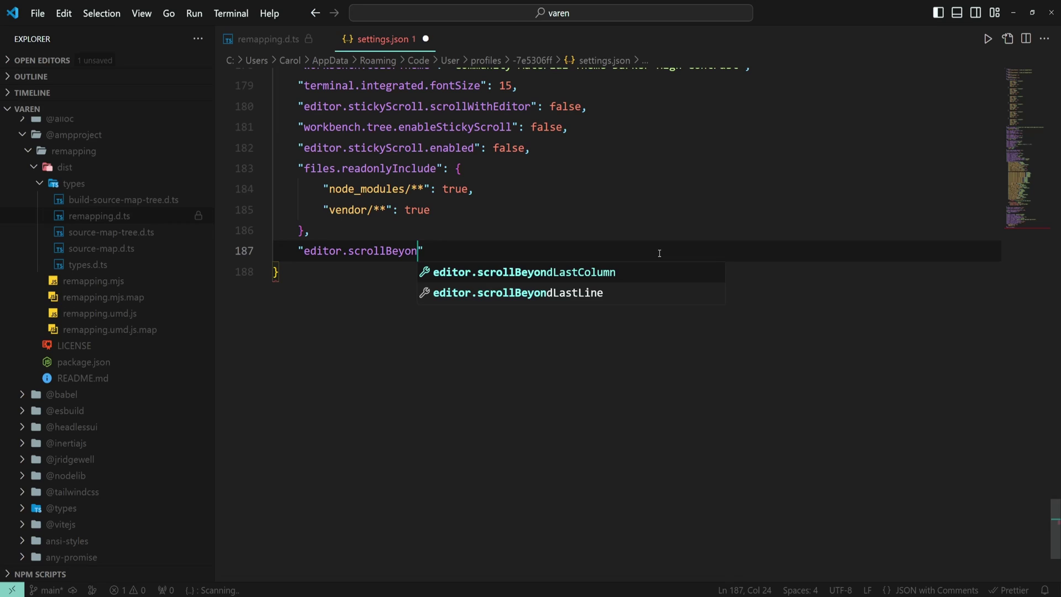
{"action": "key", "text": "Down"}
{"action": "key", "text": "Return"}
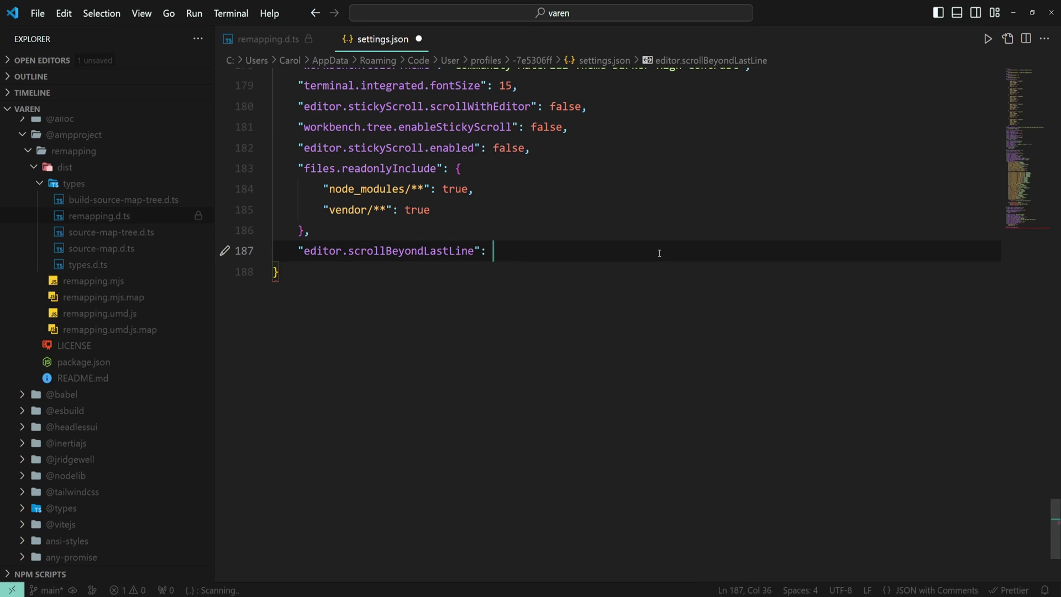
{"action": "type", "text": "false,"}
{"action": "key", "text": "ctrl+s"}
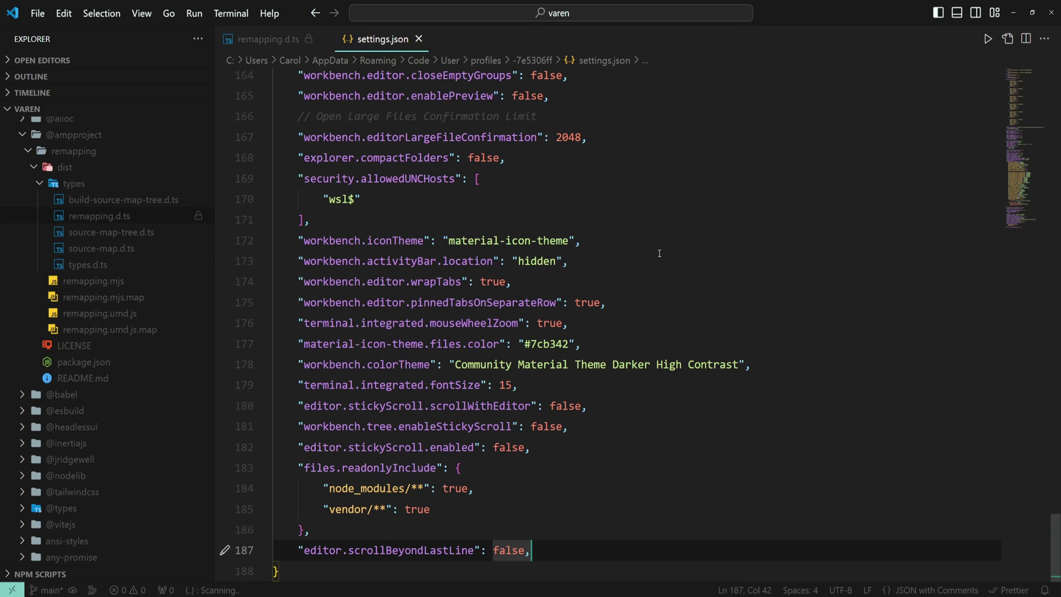
{"action": "scroll", "coordinate": [641, 431], "scroll_direction": "up", "scroll_amount": 1}
{"action": "scroll", "coordinate": [642, 430], "scroll_direction": "down", "scroll_amount": 1}
{"action": "key", "text": "Down"}
{"action": "scroll", "coordinate": [438, 543], "scroll_direction": "up", "scroll_amount": 1}
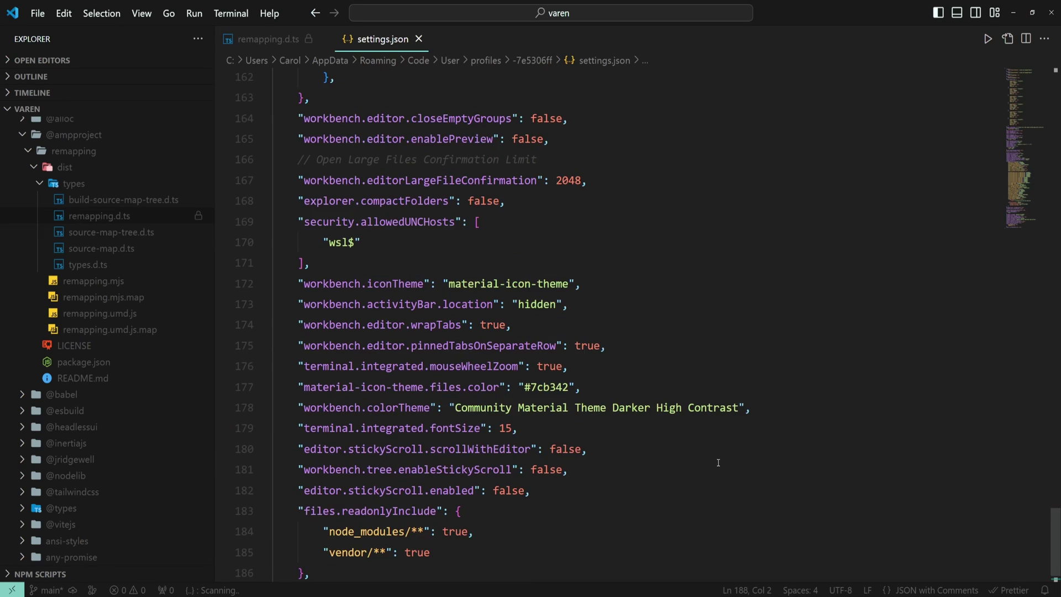
{"action": "scroll", "coordinate": [581, 498], "scroll_direction": "down", "scroll_amount": 1}
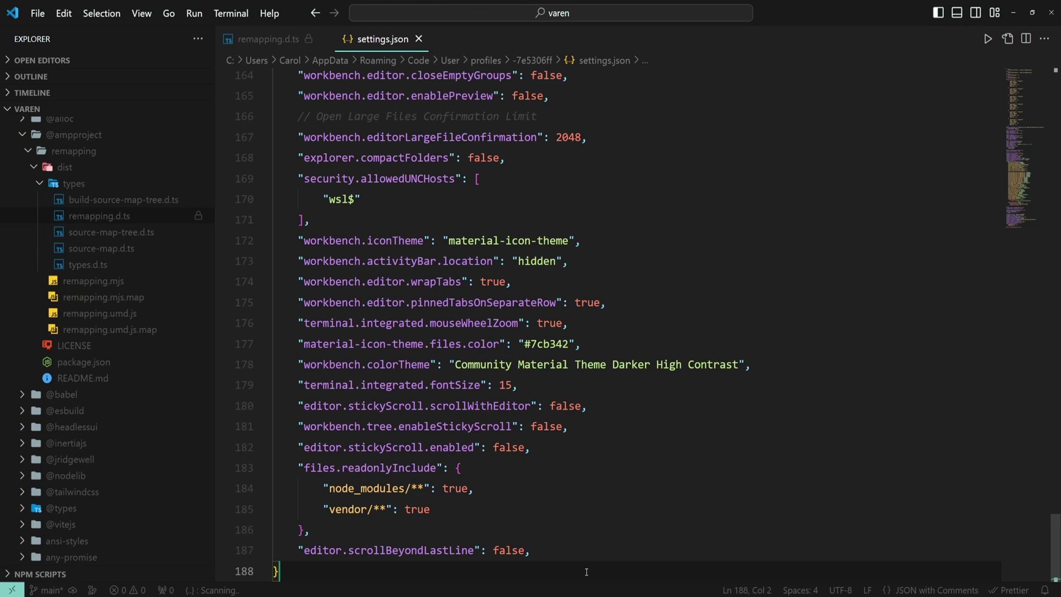